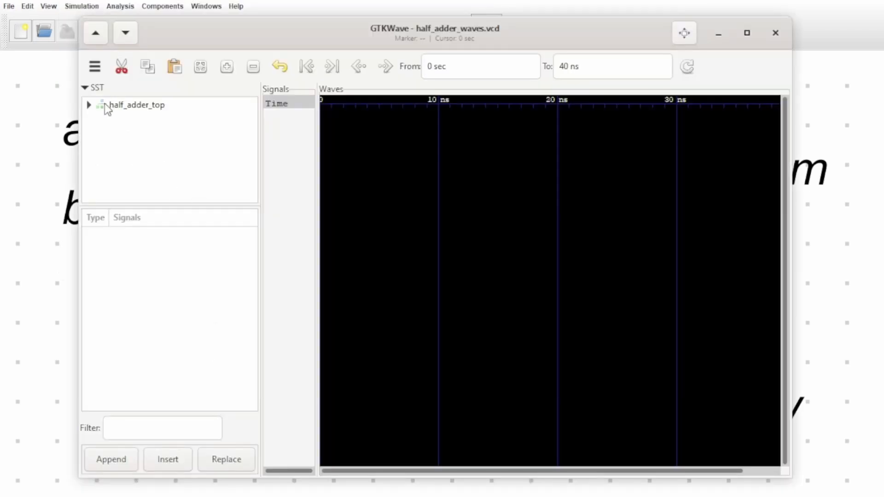
Add the half_adder signals a, b, cry and sum to the waveform view.
click(105, 105)
click(90, 106)
click(138, 120)
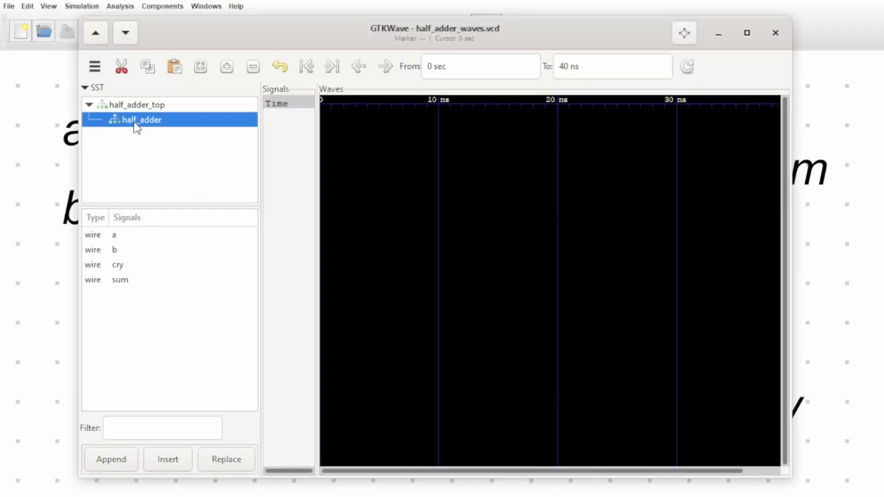
double_click(110, 235)
double_click(117, 249)
double_click(120, 264)
double_click(122, 279)
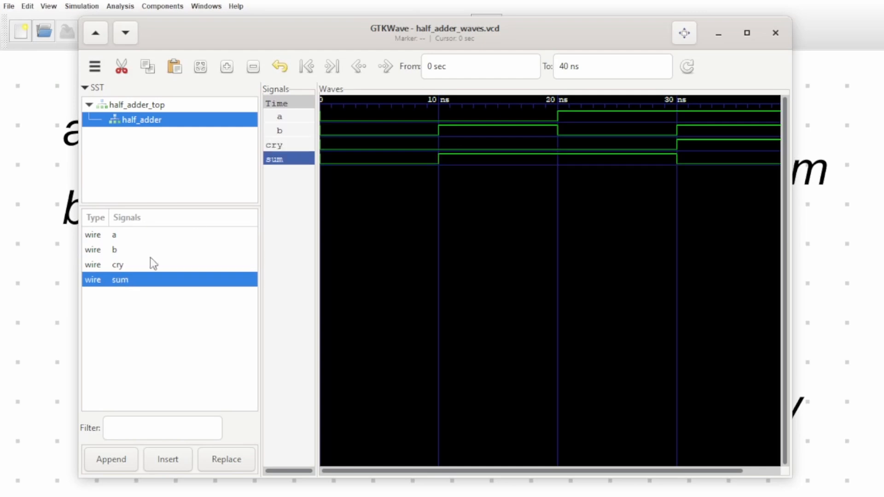
Examine the half adder's signal values with the marker at successive input combinations, including 6, 14 and 33 ns, and close the waveform viewer.
click(391, 114)
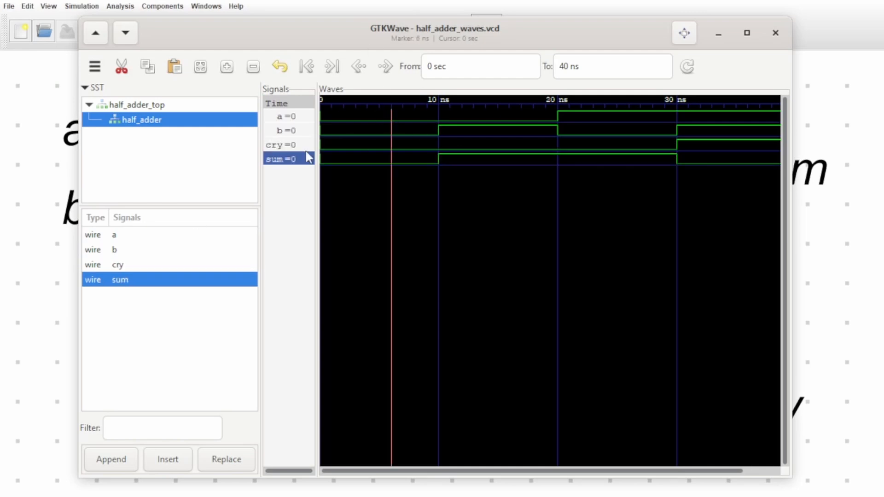
click(483, 109)
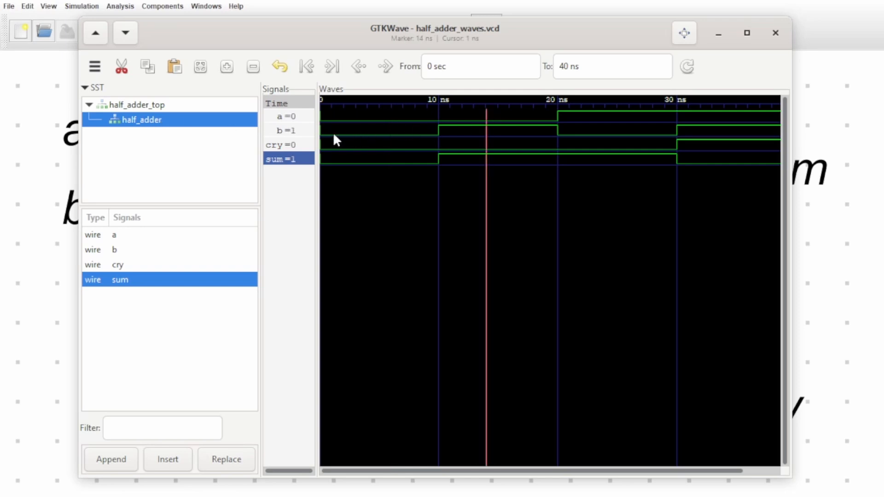
click(604, 131)
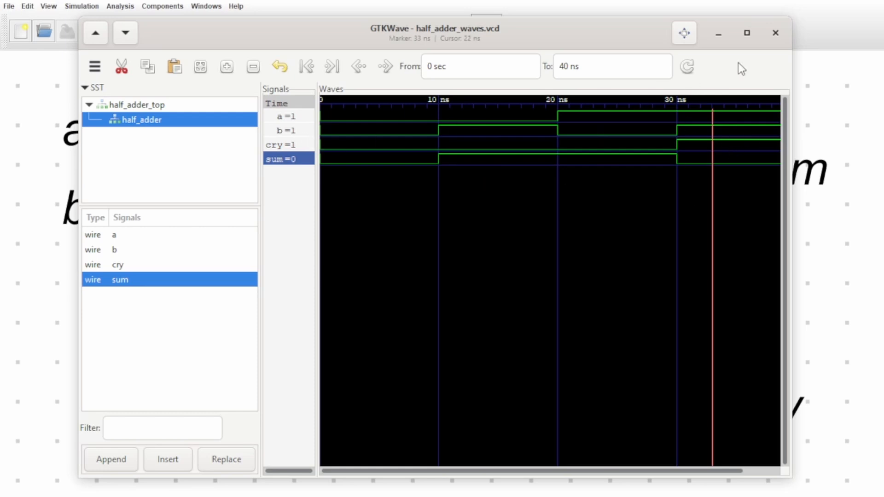
click(775, 33)
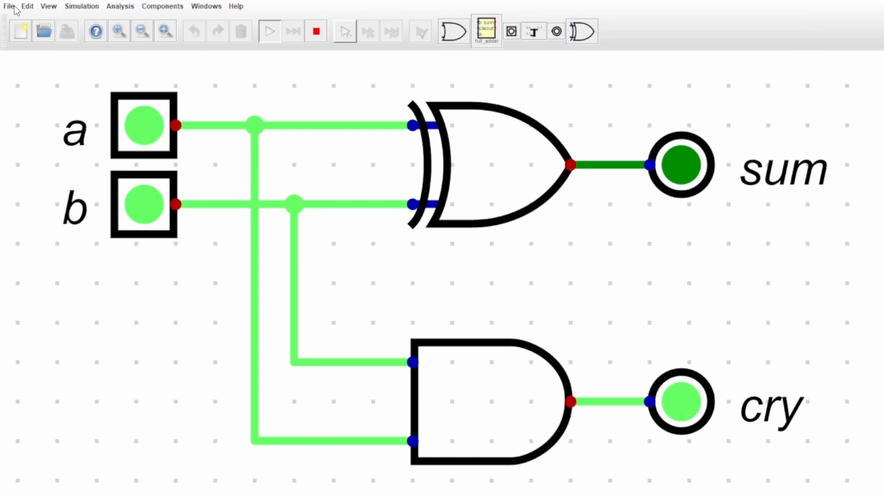
Open the recent four-bit incrementer circuit built from half adders and start its simulation.
click(14, 7)
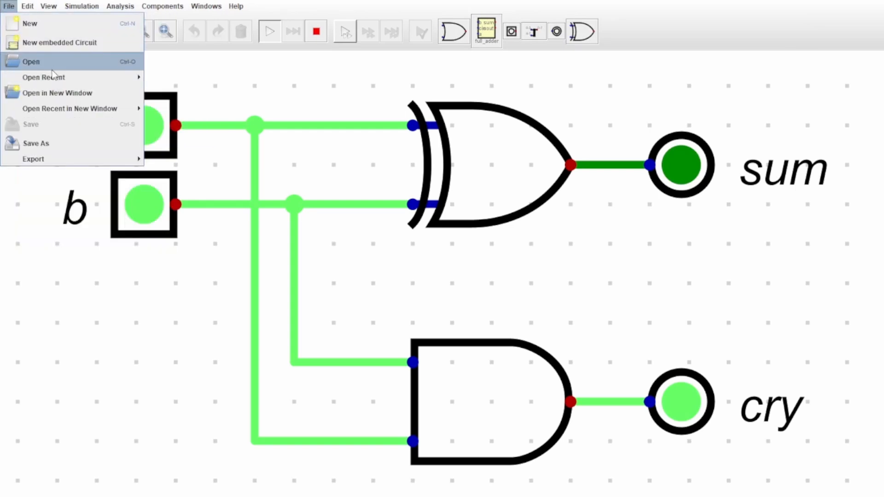
mouse_move(71, 79)
click(172, 114)
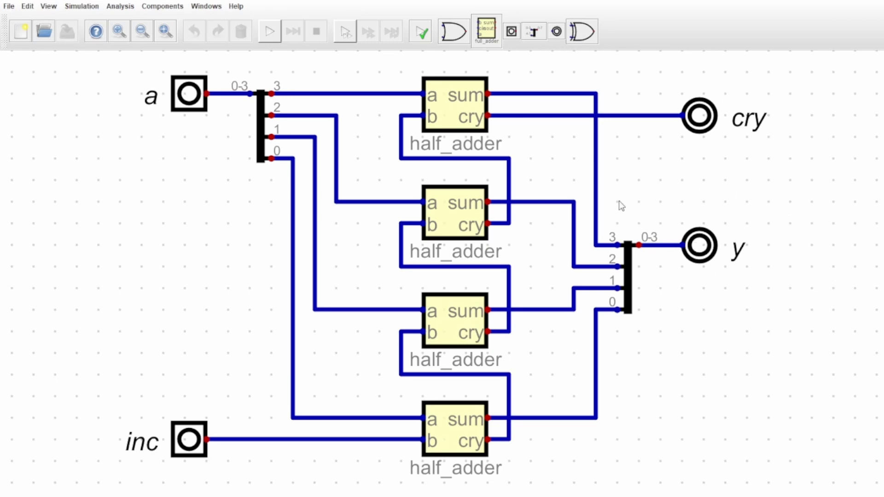
click(270, 31)
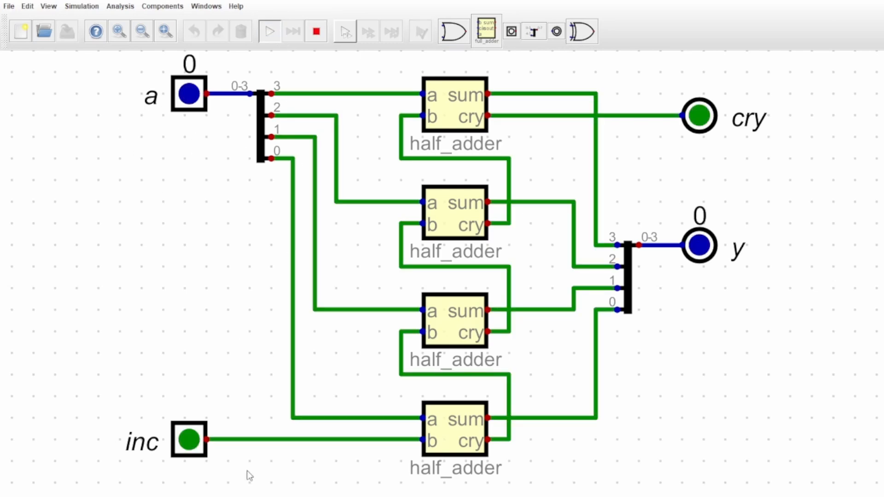
Count input a up from 0 to F with inc left off.
click(186, 97)
key(Up)
key(Down)
key(Up)
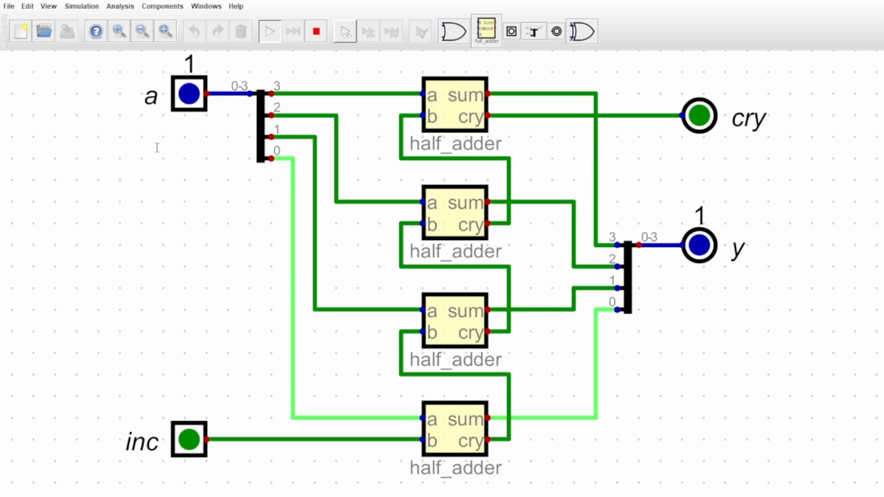
key(Up)
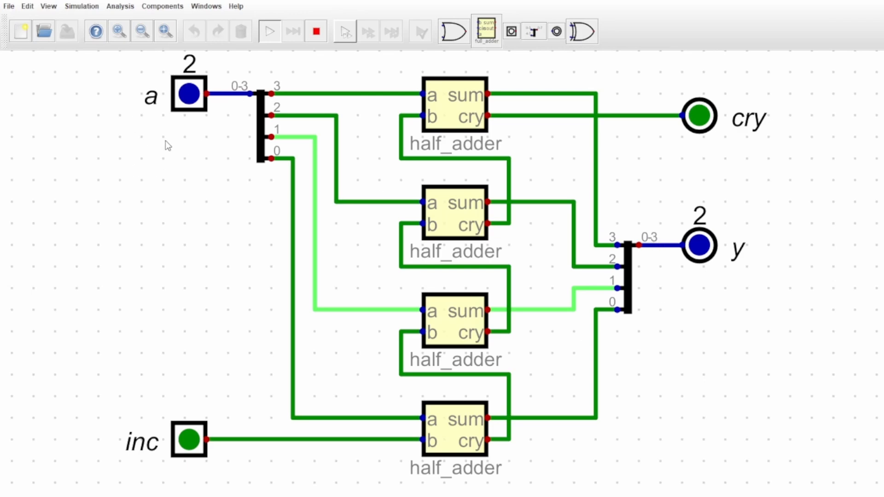
key(Up)
key(Up)
key(Up)
key(Up)
key(Up)
key(Up)
key(Up)
key(Up)
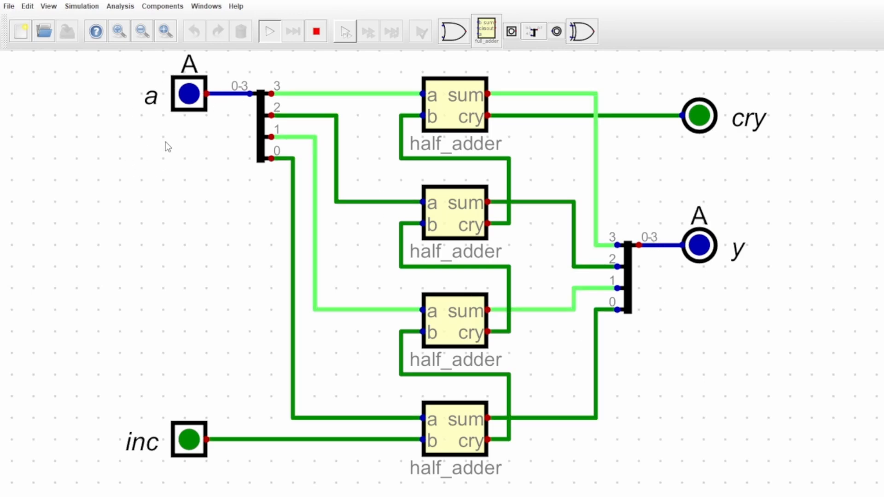
key(Up)
key(Up)
key(Up)
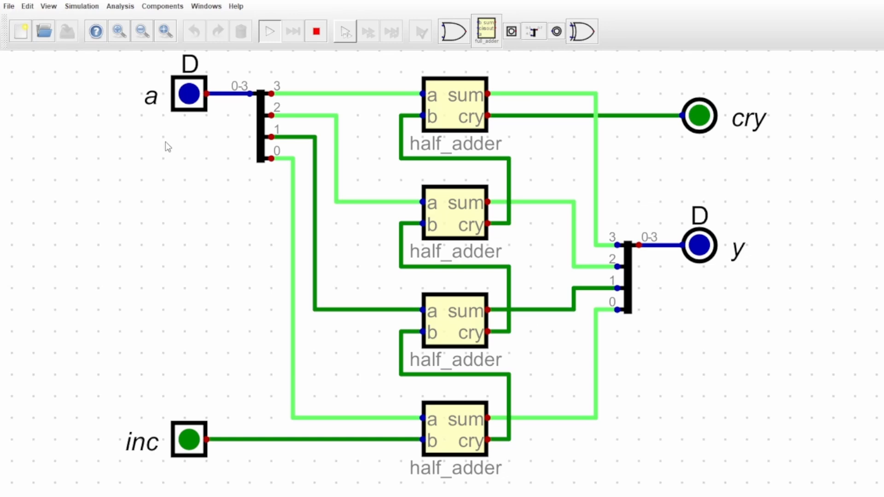
key(Up)
key(Up)
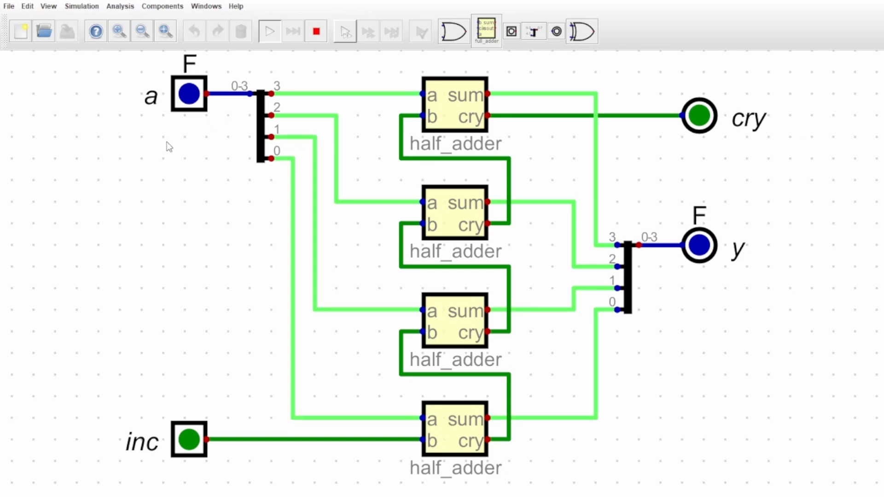
Keep incrementing input a past F so it wraps around, and stop at D.
key(Up)
key(Up)
key(Up)
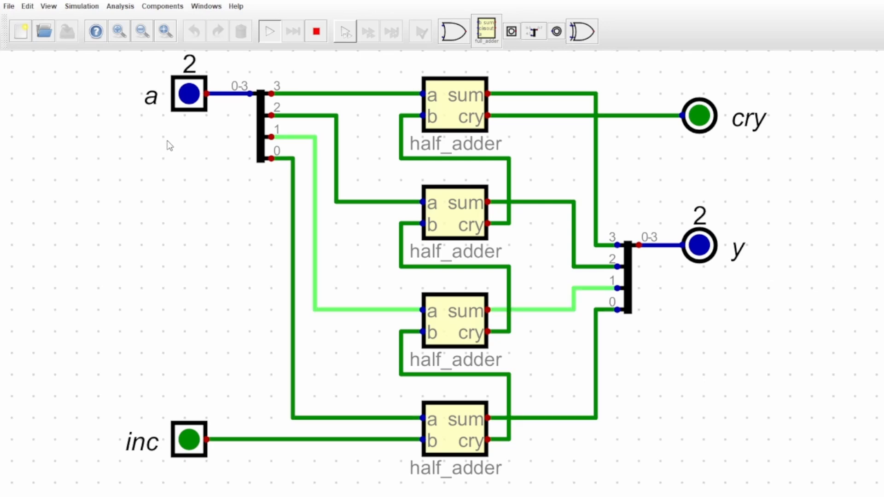
key(Up)
key(Up)
key(Up)
key(Up)
key(Up)
key(Up)
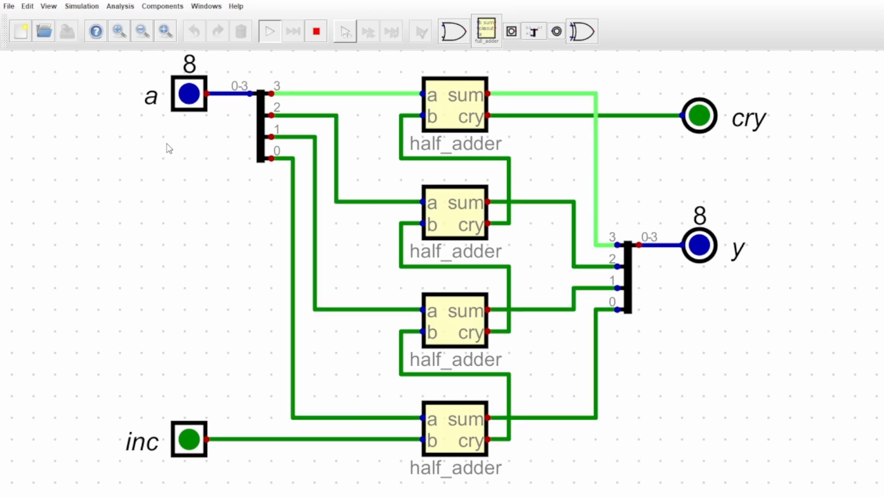
key(Up)
key(Up)
key(Up)
key(Up)
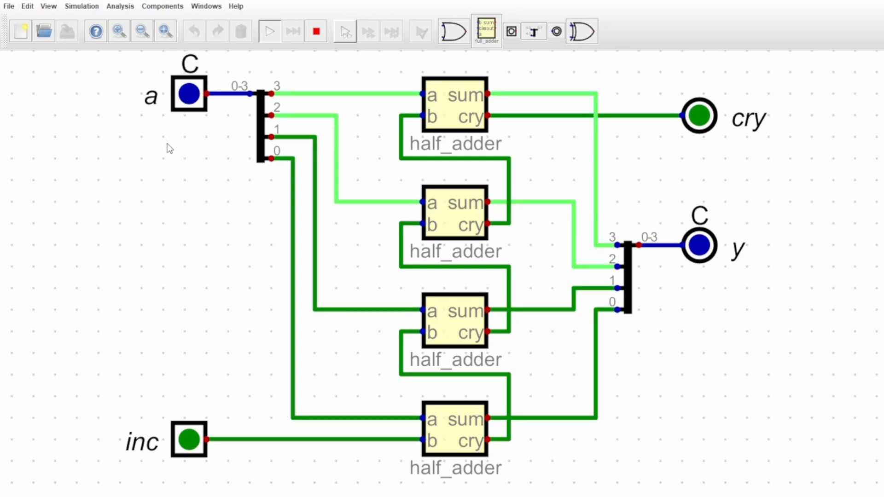
key(Up)
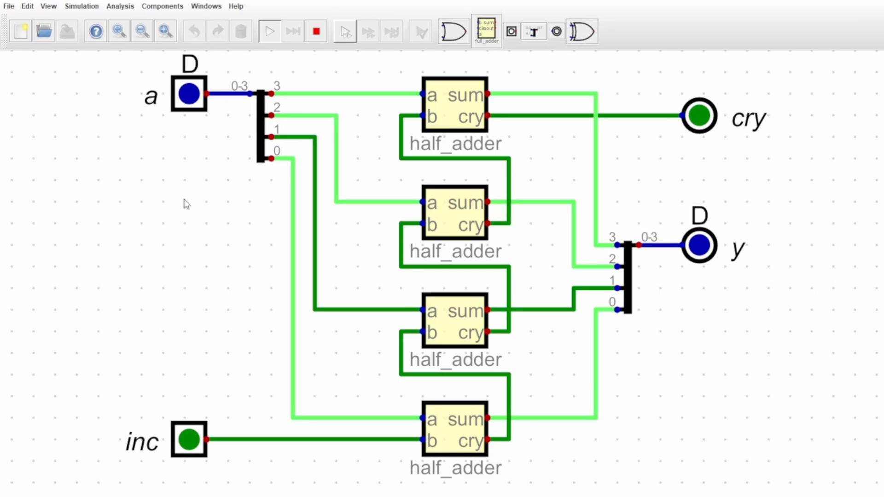
Toggle inc on and off twice with a at D to compare output y.
click(192, 441)
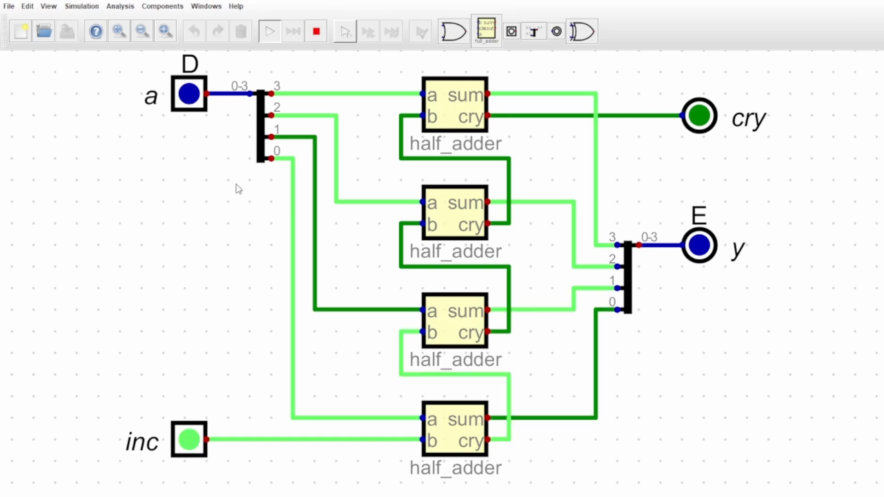
click(194, 442)
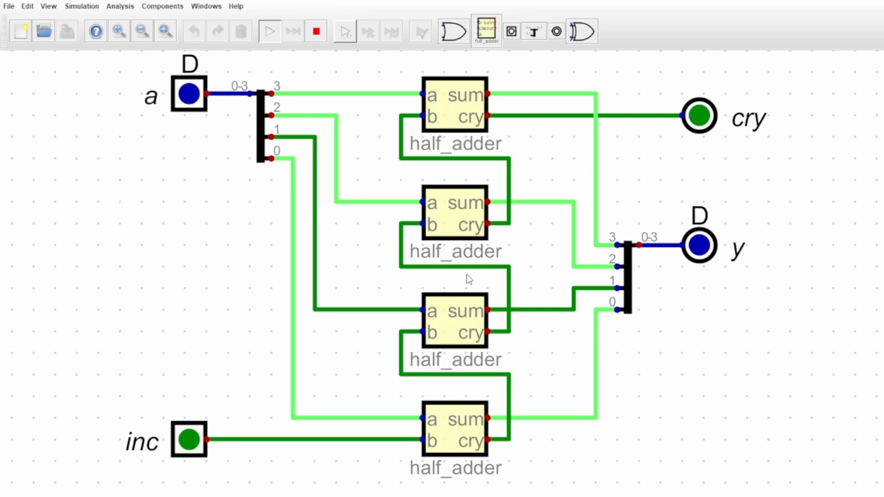
click(196, 442)
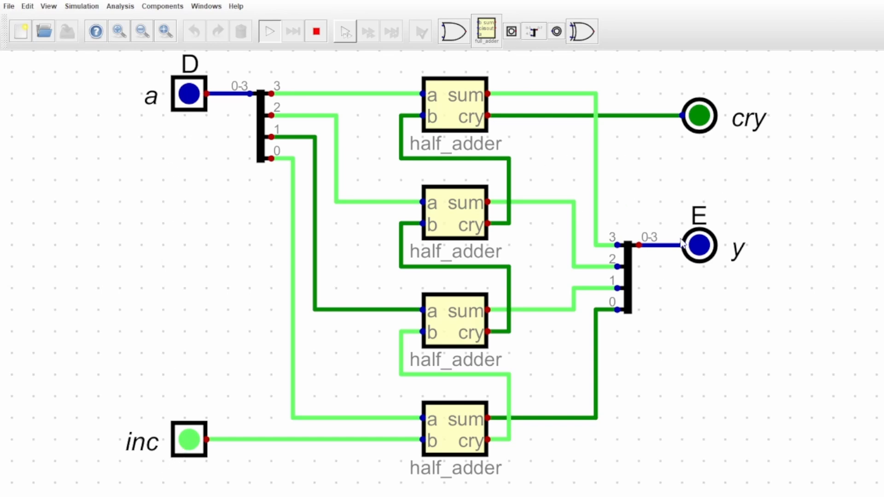
click(188, 440)
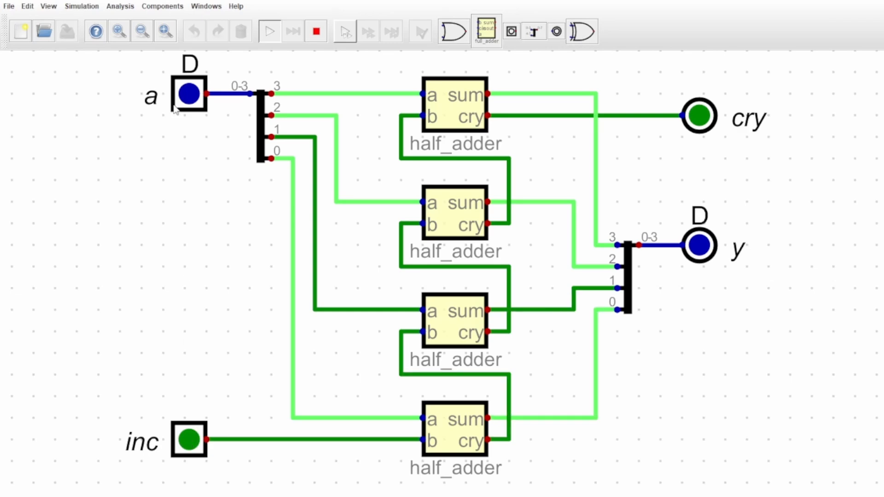
Set input a to F and switch inc on to test the incrementer's overflow.
click(174, 106)
key(Up)
key(Up)
key(Up)
key(Down)
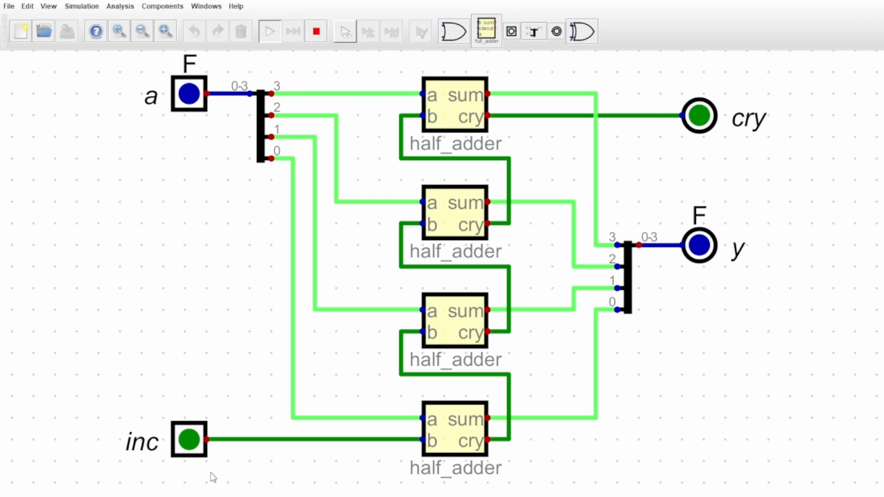
click(189, 442)
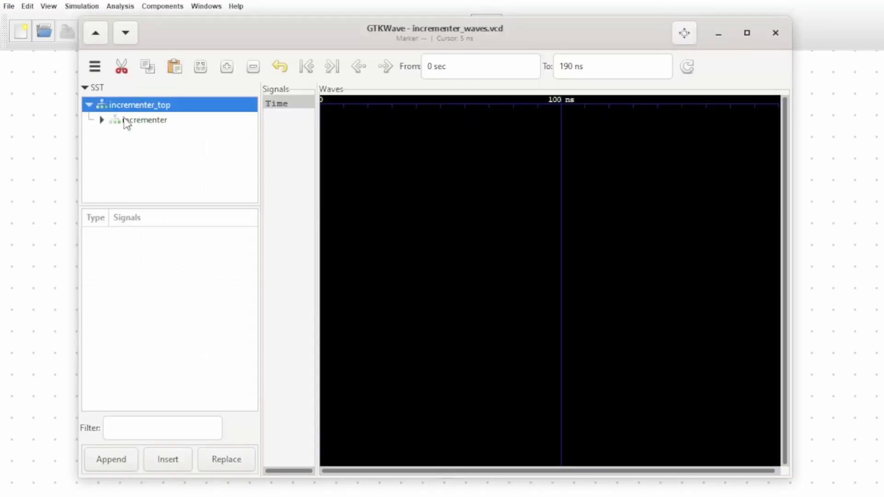
In GTKWave, add the incrementer signals a[3:0], cry, inc and y[3:0] to the waveform view.
click(125, 120)
double_click(121, 236)
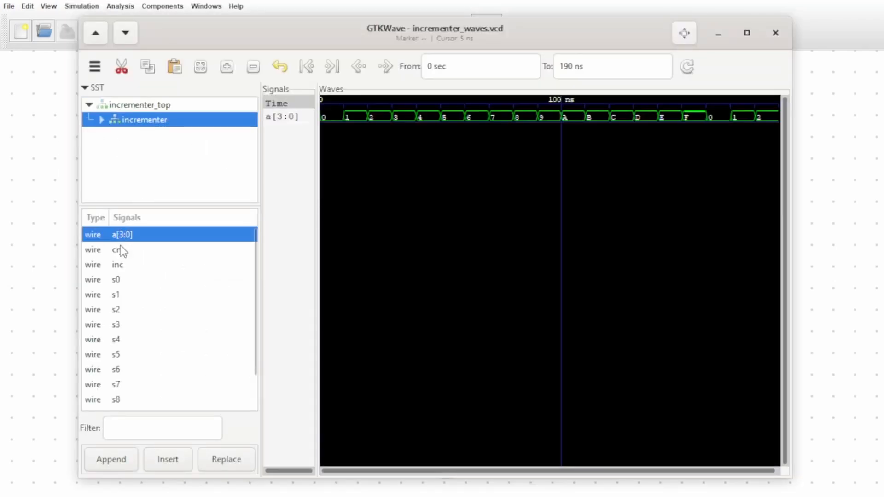
double_click(120, 250)
double_click(119, 264)
scroll(156, 389, down, 3)
click(139, 404)
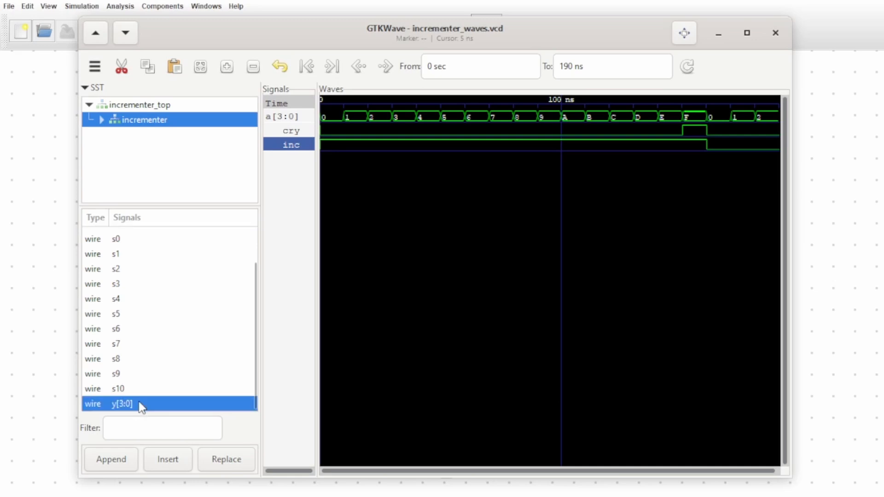
double_click(139, 404)
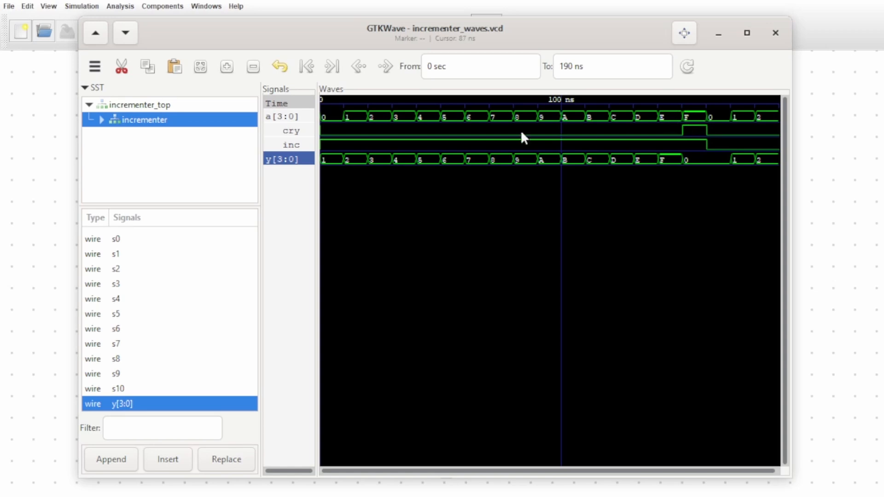
Examine the incrementer's signals where a is F and at the following 0 and 1, and close the waveform viewer.
click(695, 119)
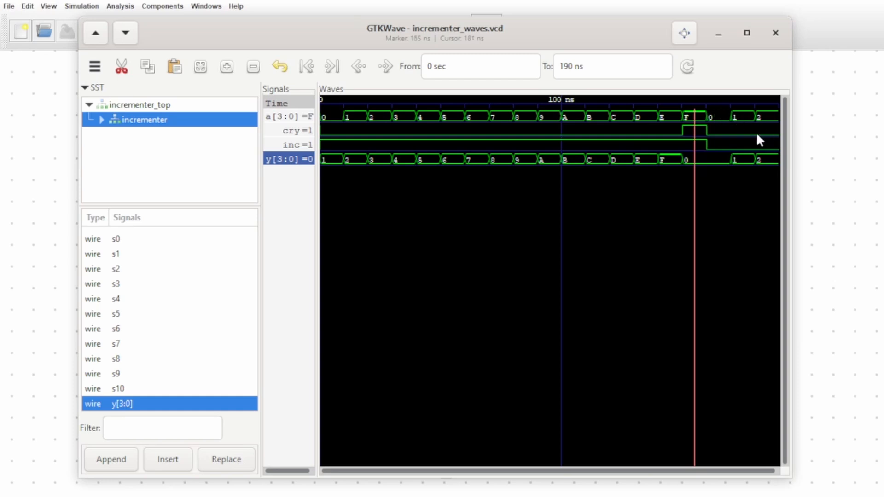
click(719, 129)
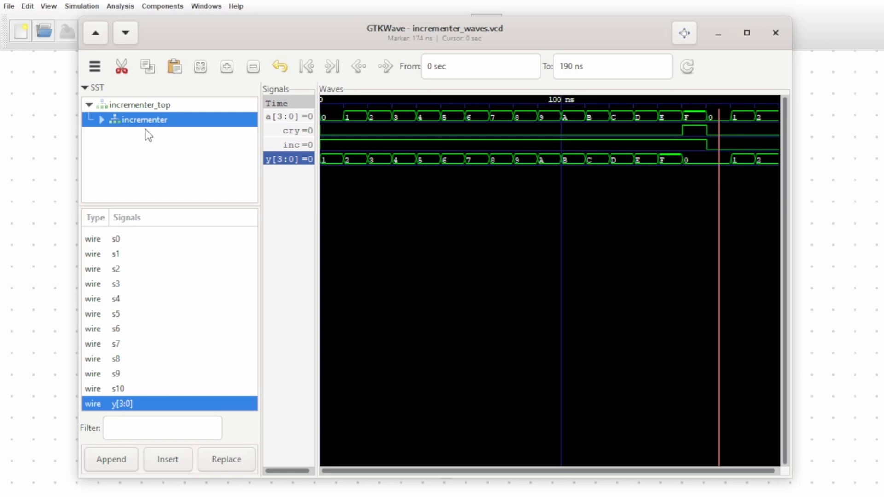
click(740, 120)
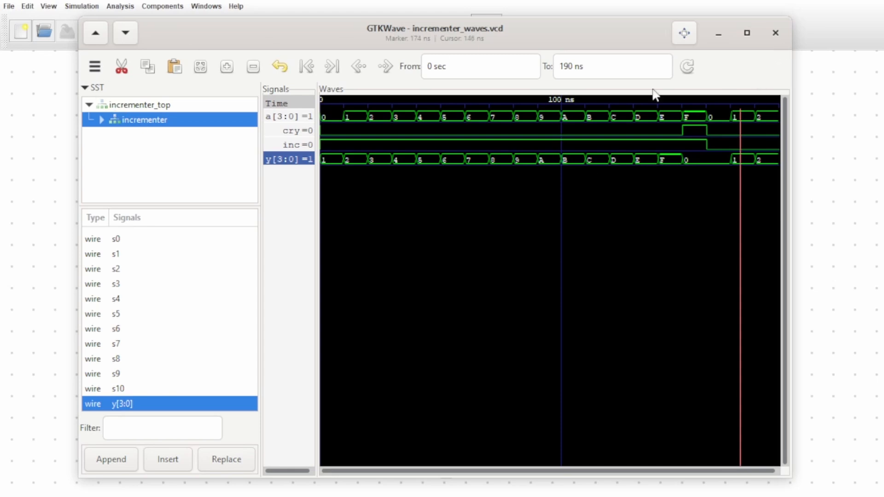
click(775, 34)
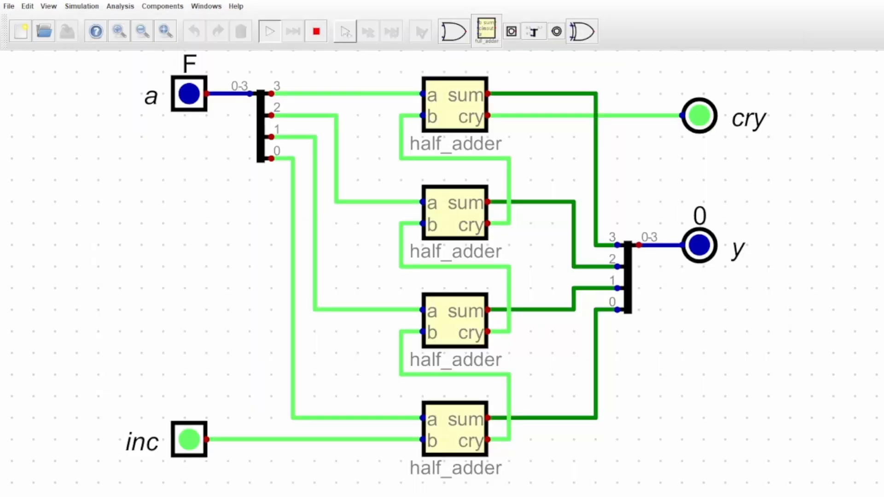
Open the full adder circuit with inputs a, b and cin, and start its simulation.
click(9, 6)
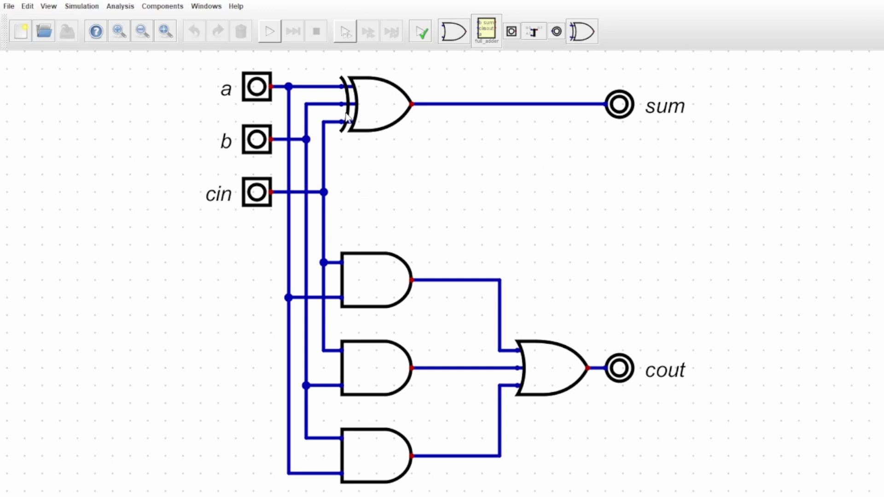
click(271, 34)
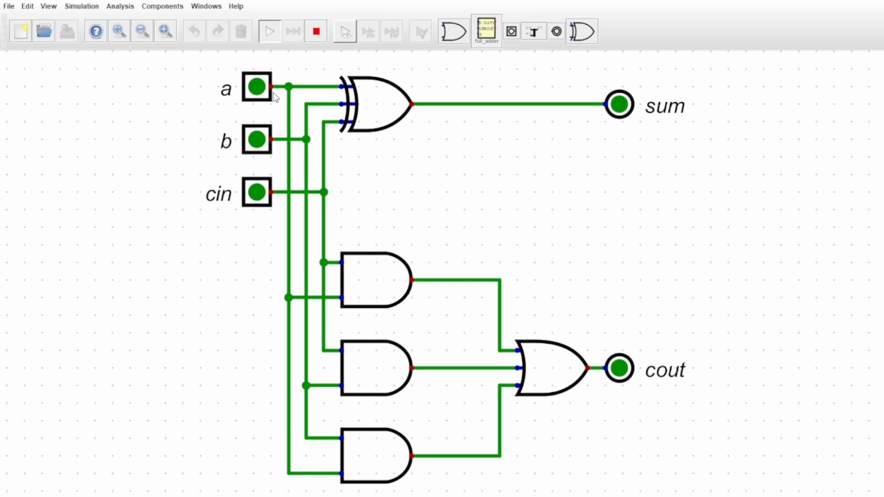
mouse_move(352, 105)
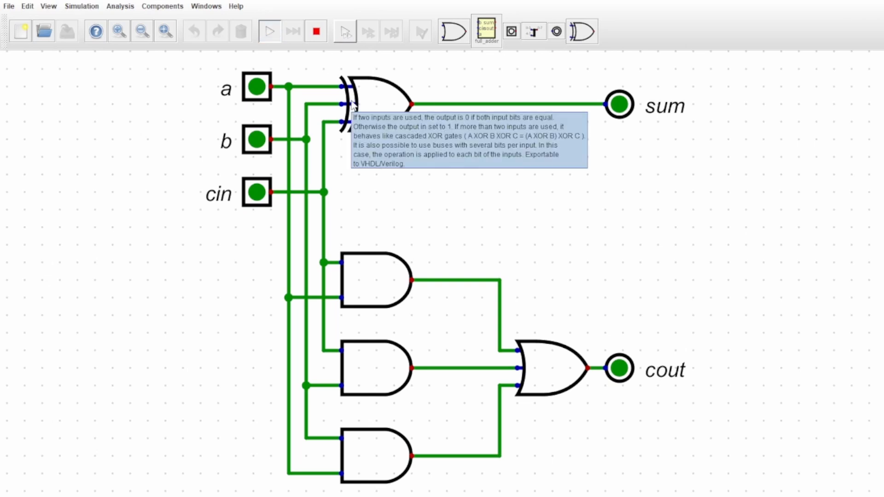
mouse_move(248, 189)
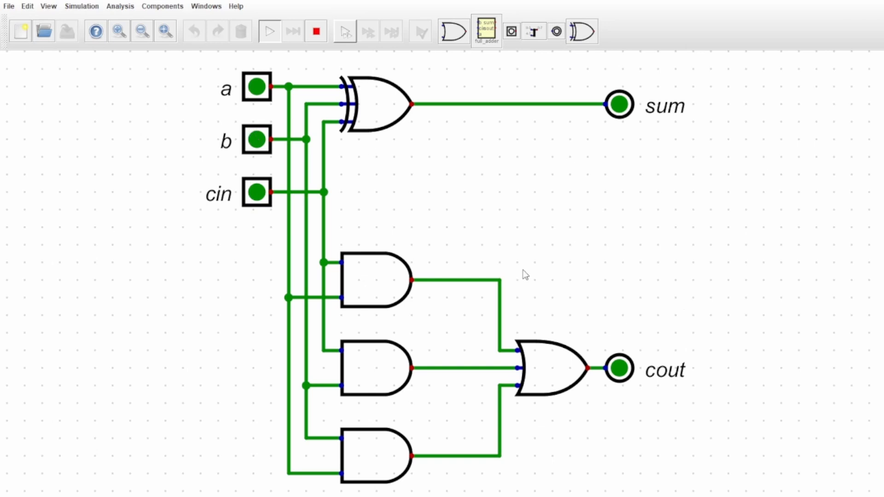
Switch full adder inputs a, b and cin on one after another, and switch all three off again.
click(256, 87)
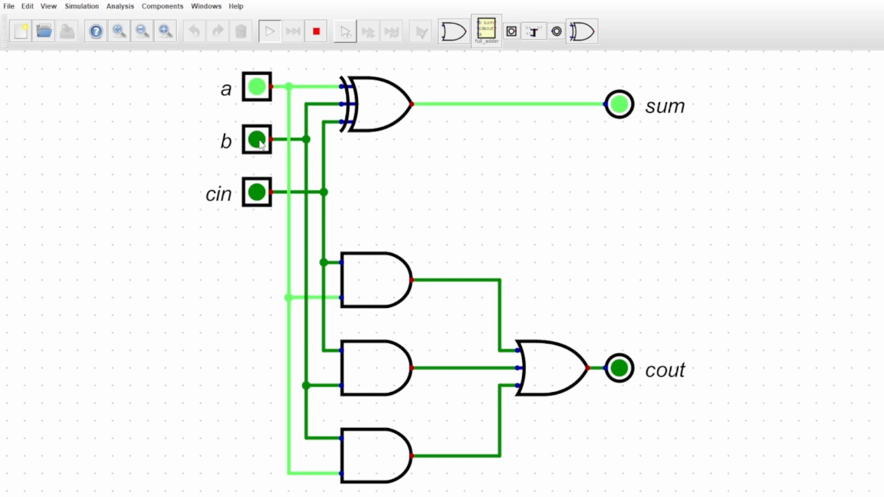
click(257, 140)
click(260, 194)
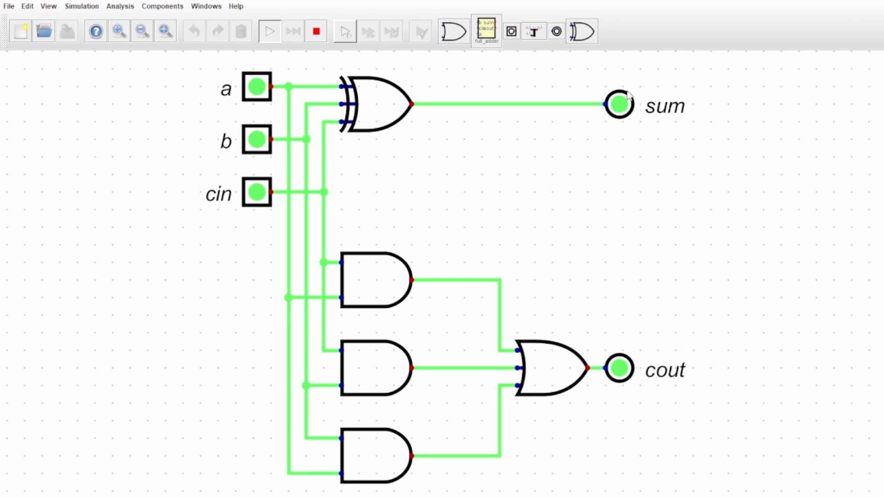
click(256, 87)
click(258, 140)
click(259, 194)
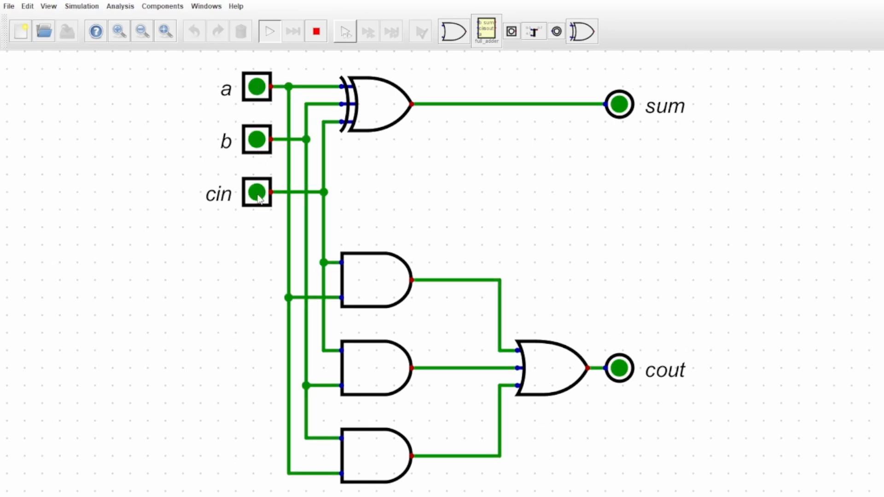
Test each full adder input alone by toggling a on and off, b on and off, and switching cin on.
click(257, 87)
click(253, 94)
click(255, 138)
click(258, 141)
click(256, 193)
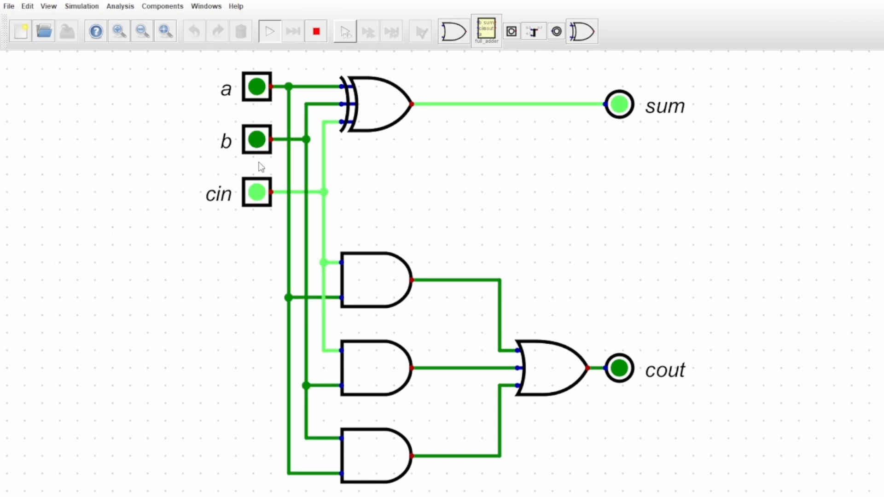
Test the full adder with two inputs on: b together with cin, followed by a together with b.
click(257, 141)
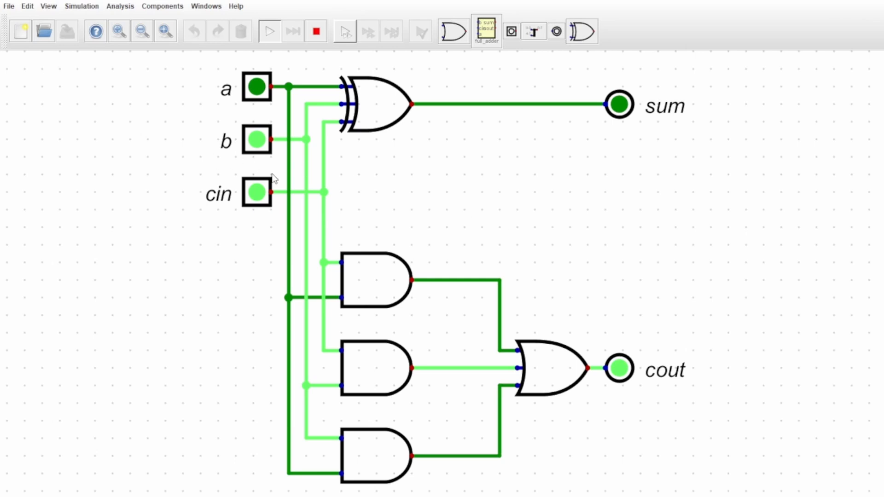
click(260, 191)
click(260, 87)
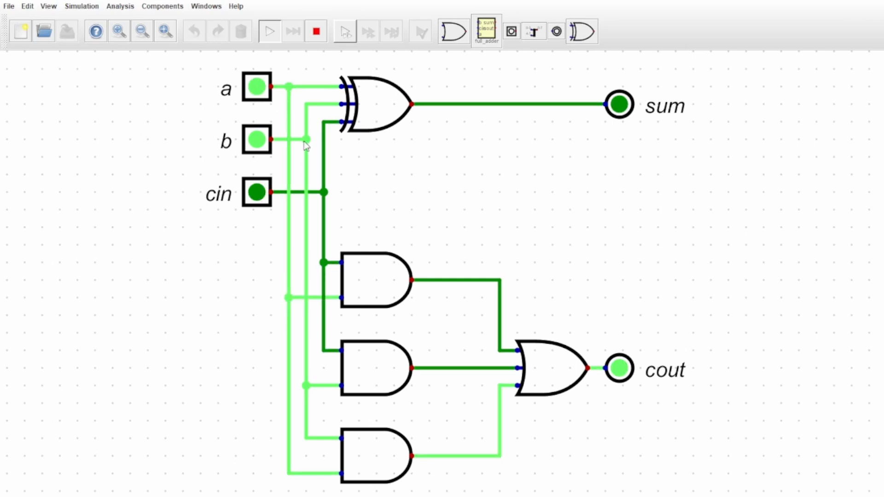
Return the full adder to only cin being on, and switch b and a on to test all three inputs together.
click(255, 87)
click(256, 140)
click(256, 192)
click(250, 89)
click(250, 88)
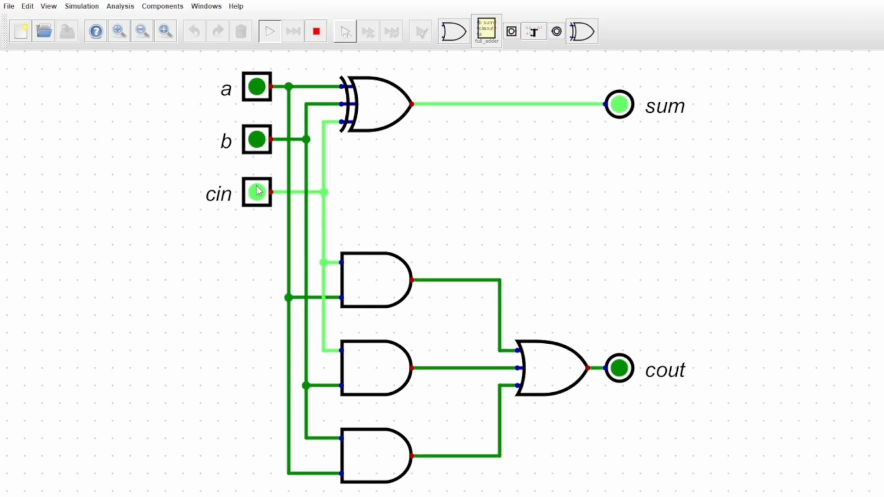
click(256, 141)
click(255, 89)
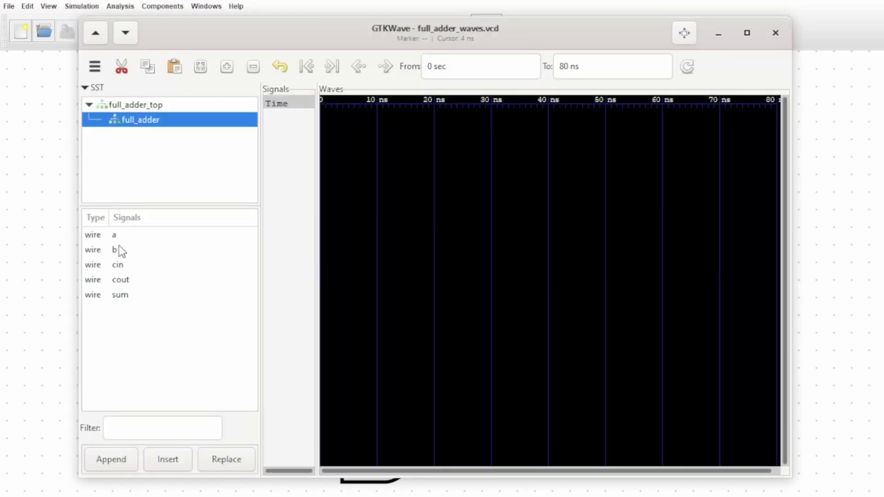
In GTKWave, add the full adder signals a, b, cin, cout and sum to the waveform view.
double_click(115, 235)
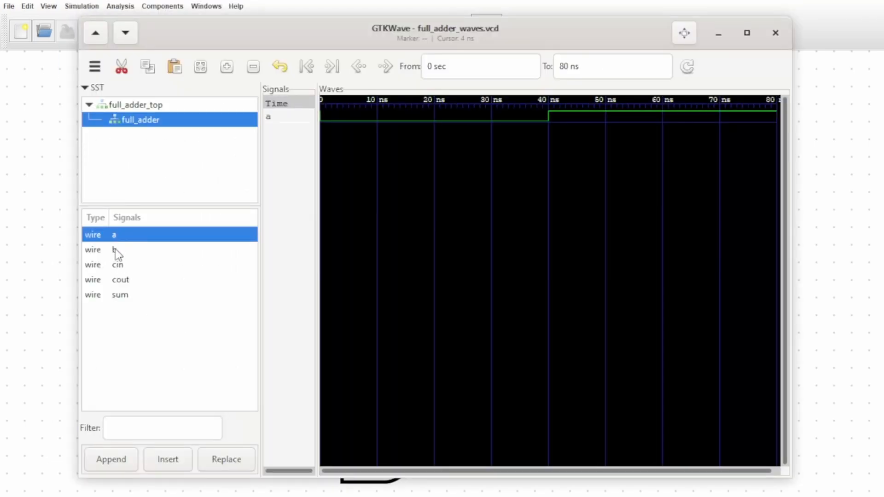
double_click(116, 250)
double_click(118, 265)
click(120, 280)
double_click(120, 280)
double_click(124, 294)
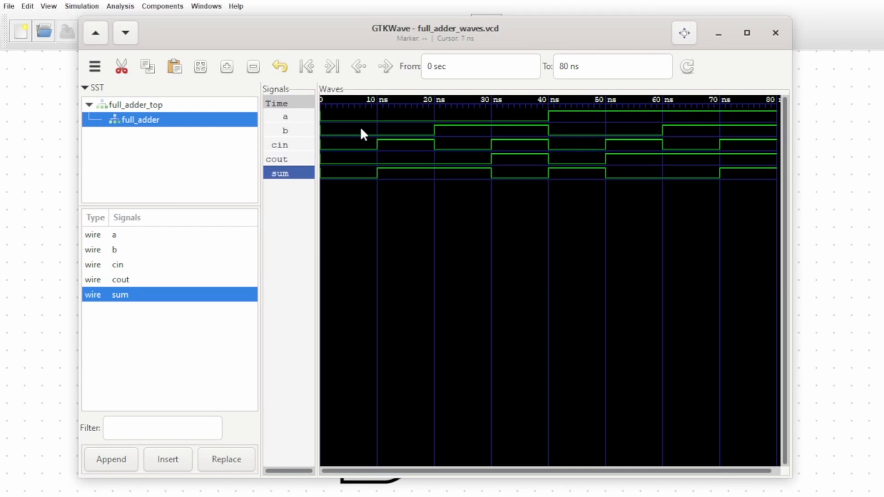
Examine cout and sum for one, two and three active full adder inputs between 0 and 80 ns, and close the waveform viewer.
click(349, 110)
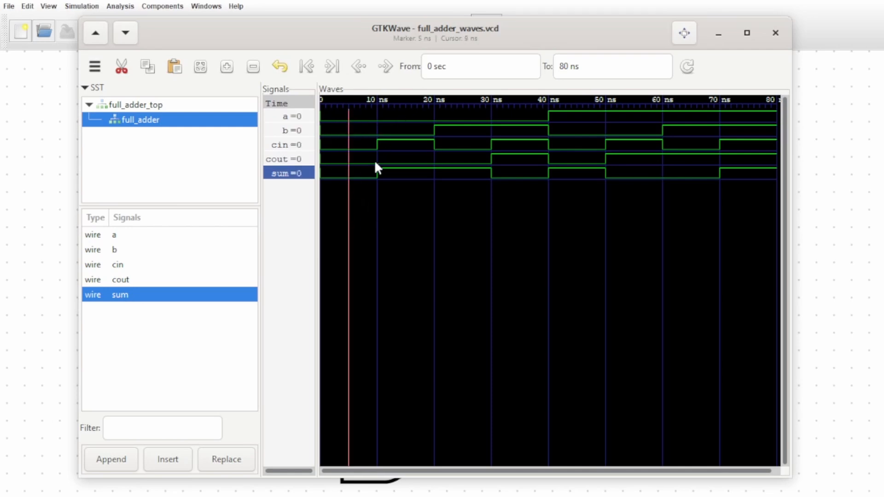
click(413, 109)
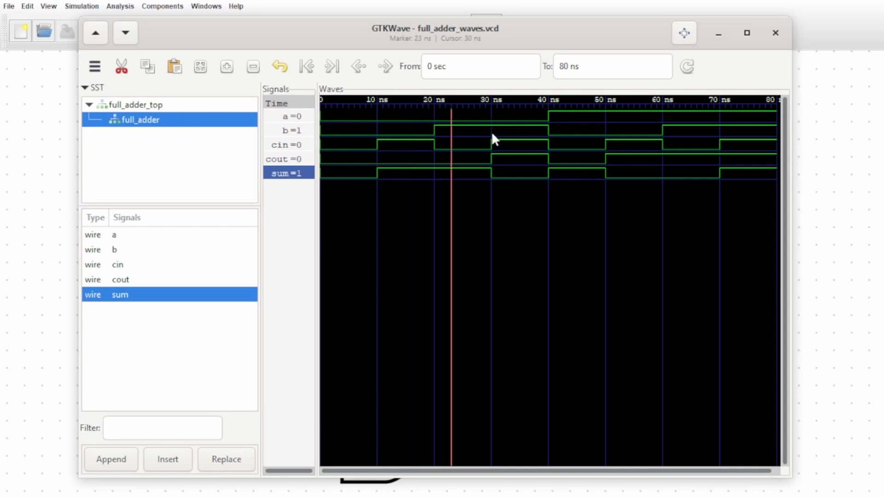
click(578, 112)
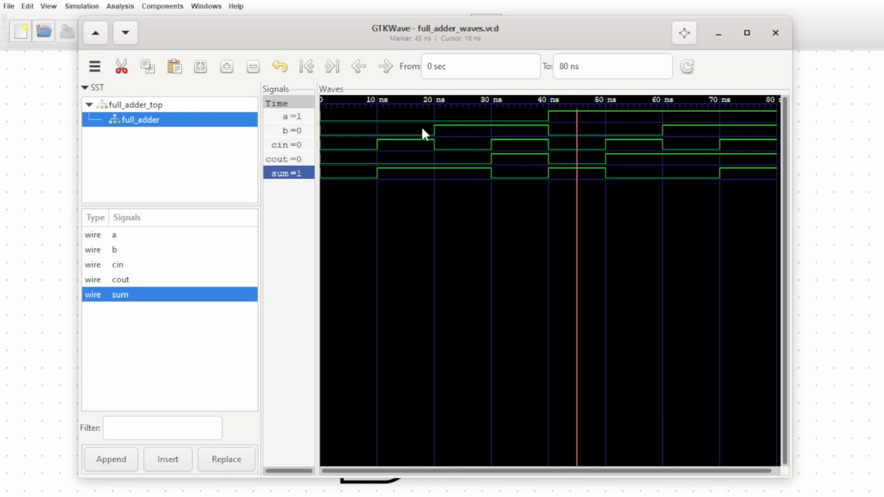
click(519, 114)
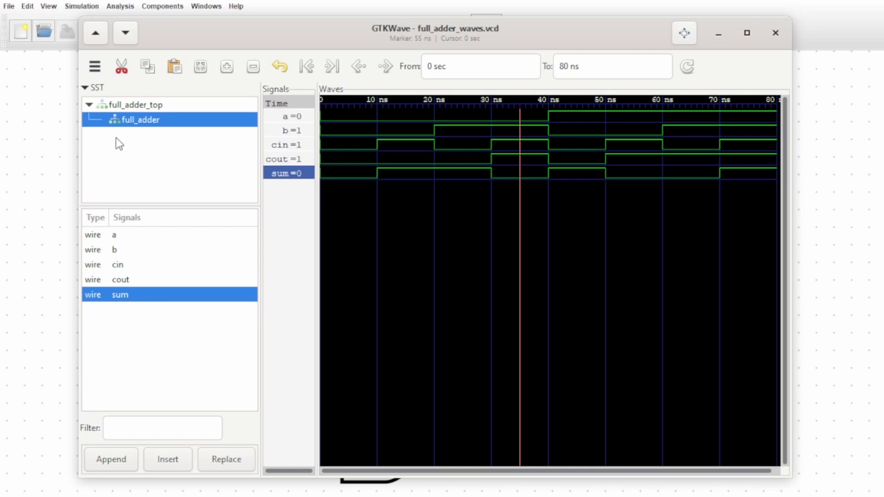
click(684, 121)
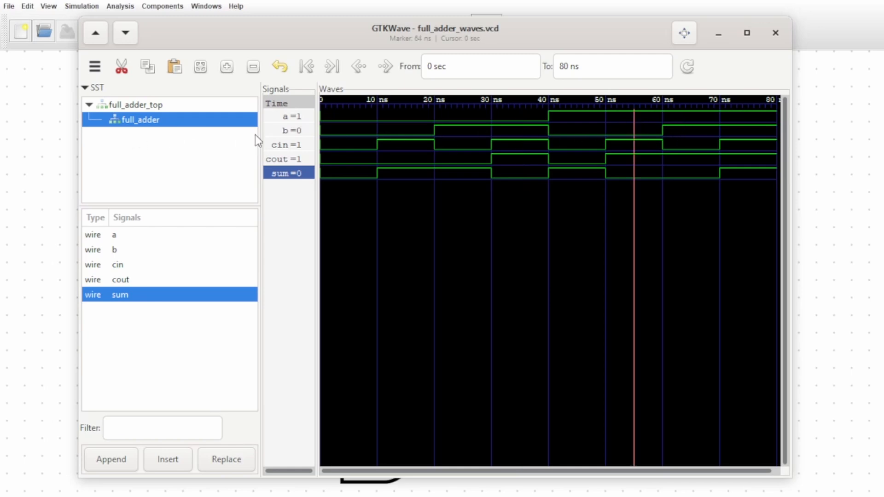
click(758, 115)
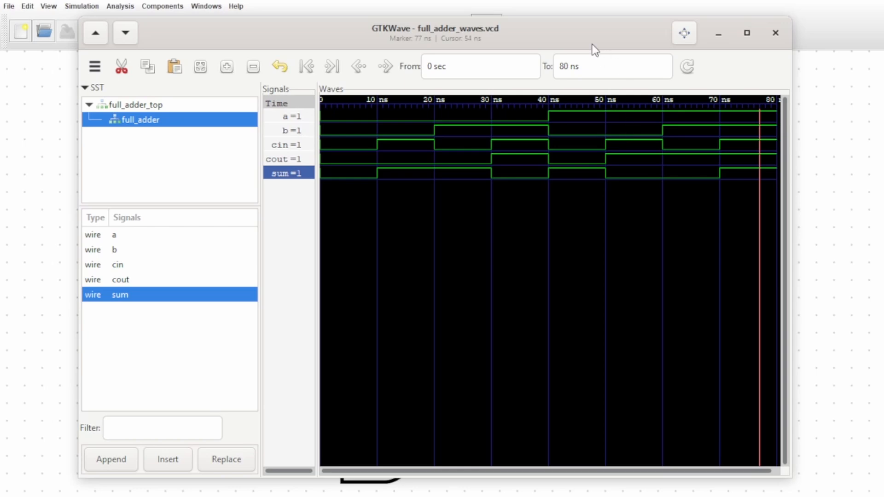
click(775, 34)
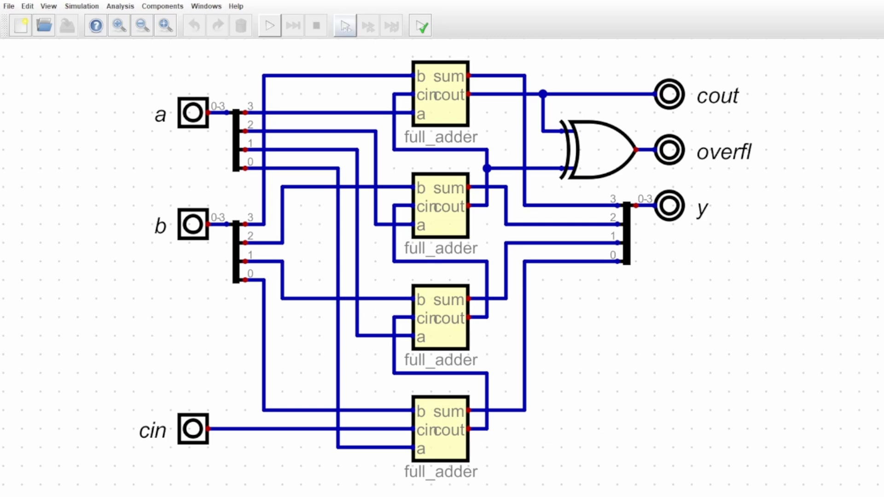
Start the four-bit adder circuit's simulation and set input a to 3.
click(269, 26)
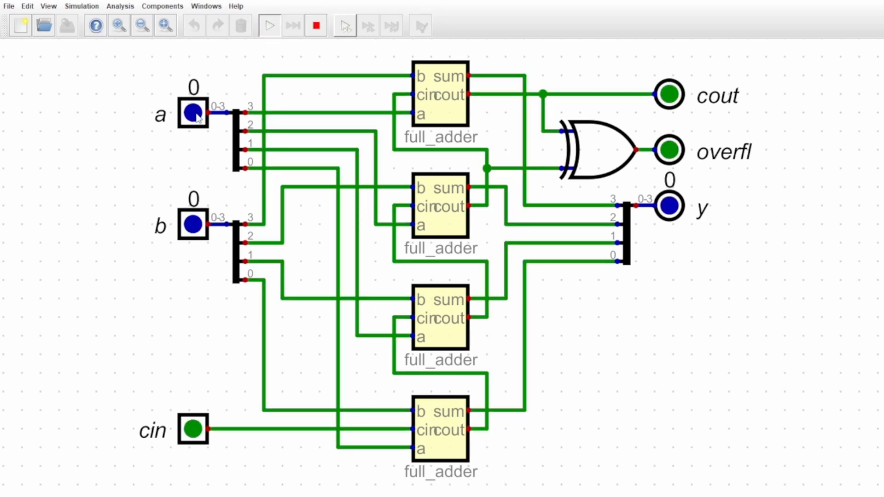
click(195, 114)
click(234, 98)
click(234, 99)
click(234, 98)
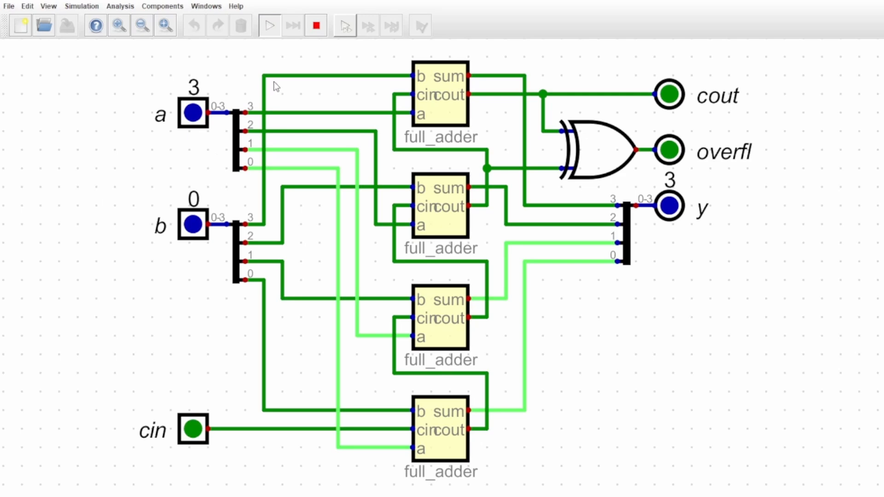
Raise the four-bit adder's input b through 1 and 3 to 4, and switch cin on to test the overflow.
click(236, 211)
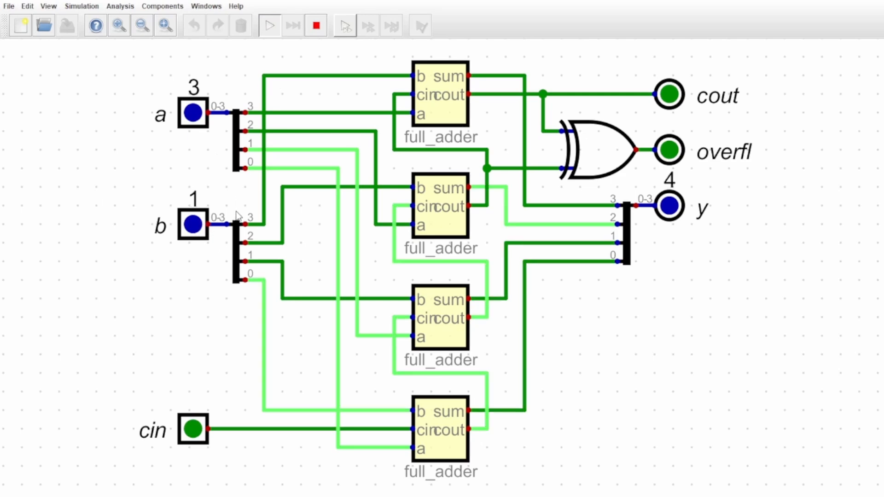
click(236, 210)
click(236, 211)
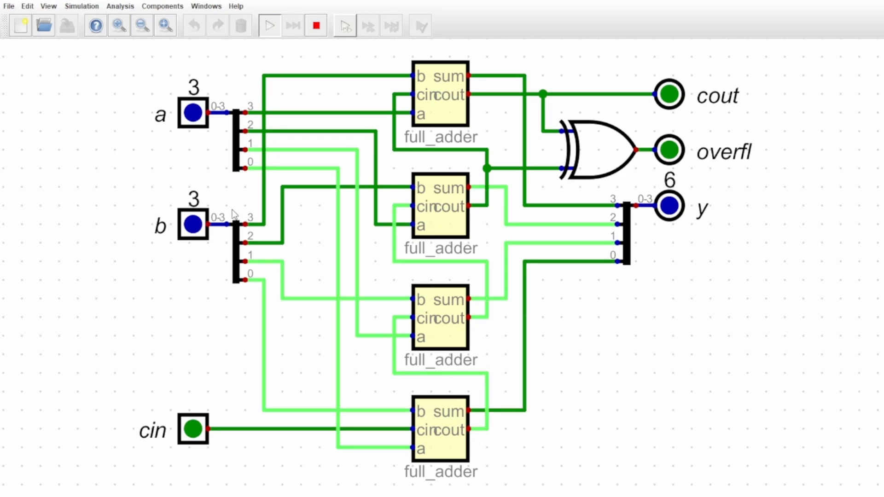
click(235, 213)
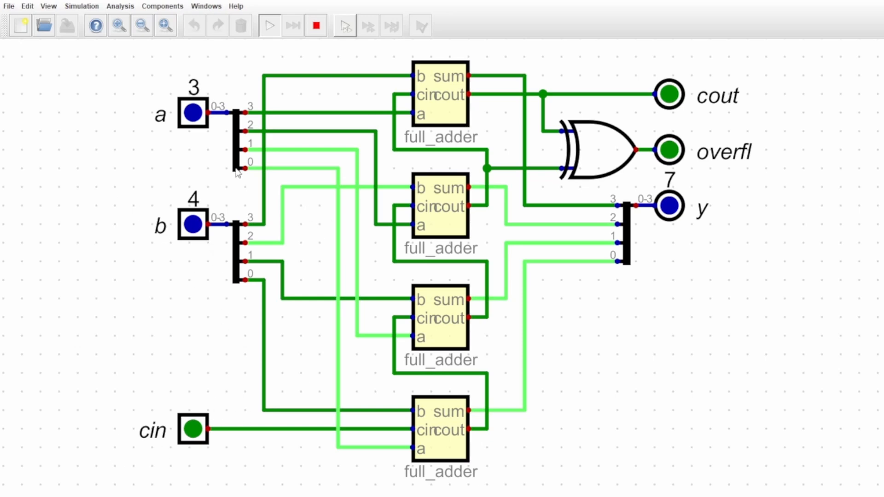
mouse_move(237, 173)
click(195, 432)
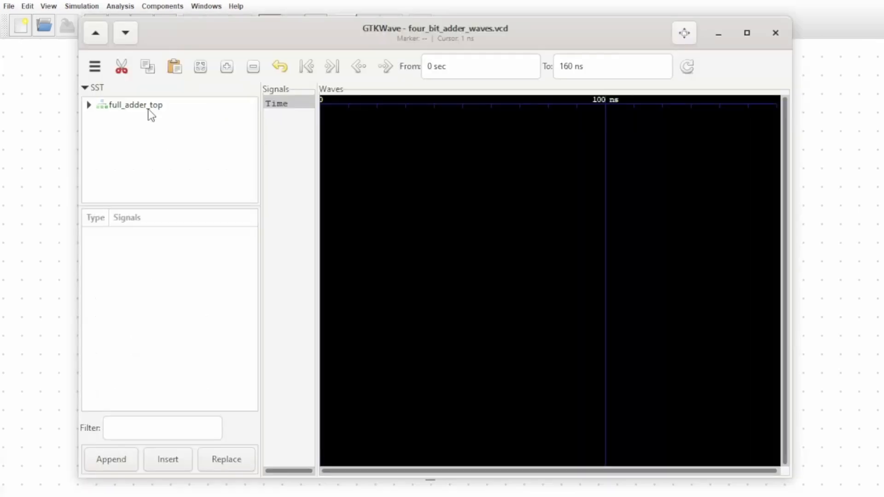
In GTKWave, select four_bit_adder under full_adder_top and add a[3:0], b[3:0], cin, cout, overfl and y[3:0] to the waveform view.
click(100, 106)
click(89, 105)
click(142, 120)
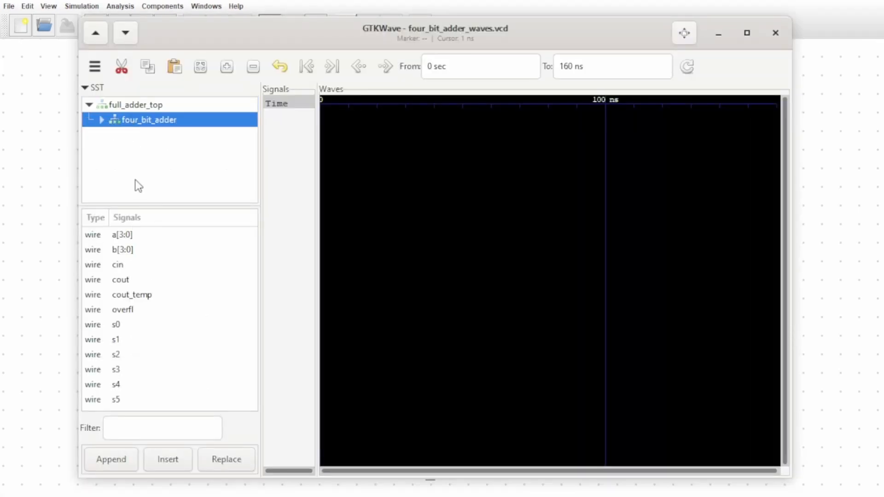
double_click(132, 236)
double_click(130, 249)
double_click(132, 265)
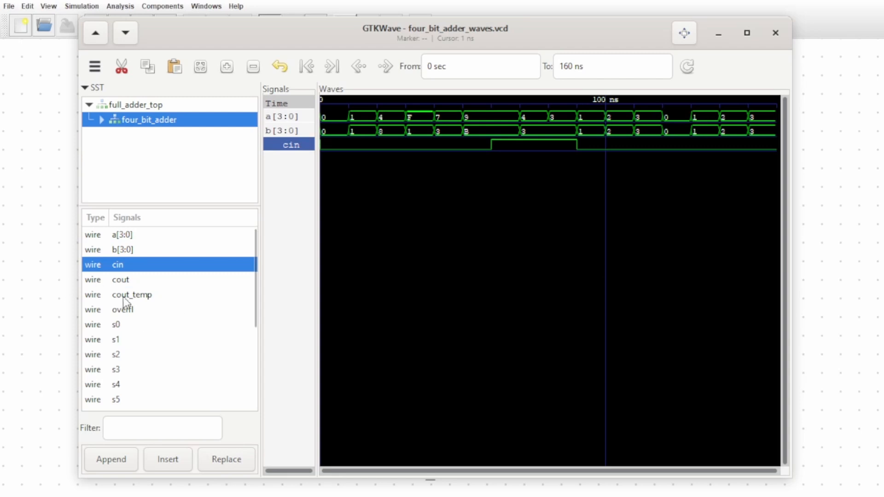
double_click(151, 280)
click(160, 309)
double_click(160, 309)
scroll(171, 347, down, 5)
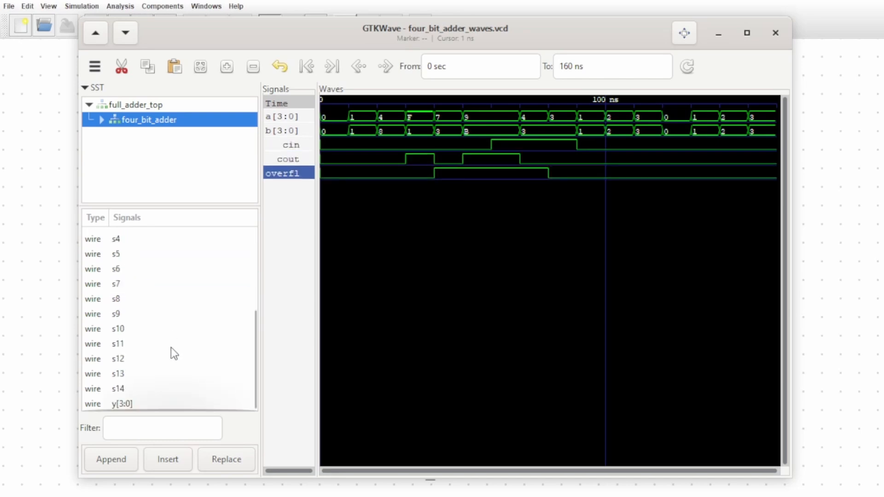
double_click(156, 404)
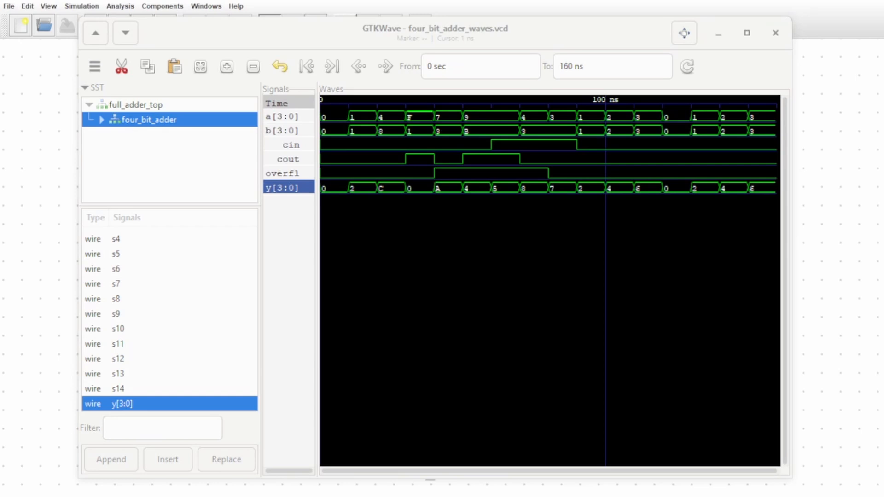
Examine the four-bit adder's y, cout and overfl signals at the successive input combinations between 0 and about 85 ns.
click(332, 230)
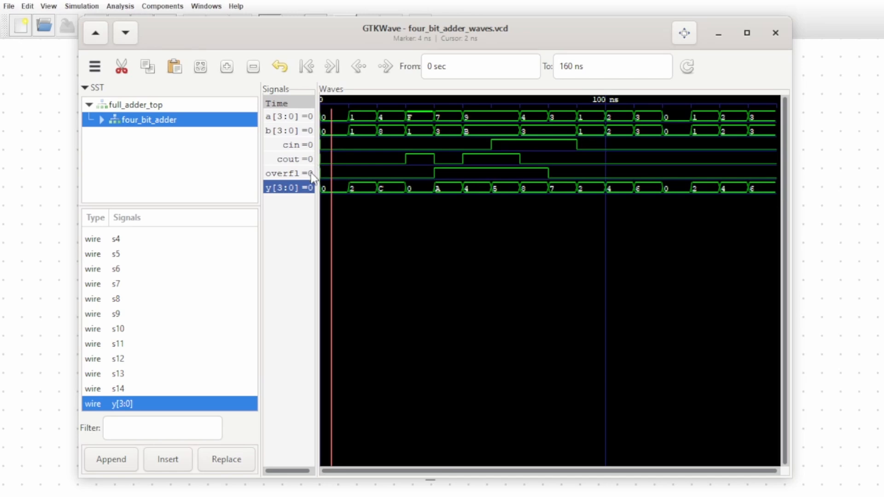
click(360, 119)
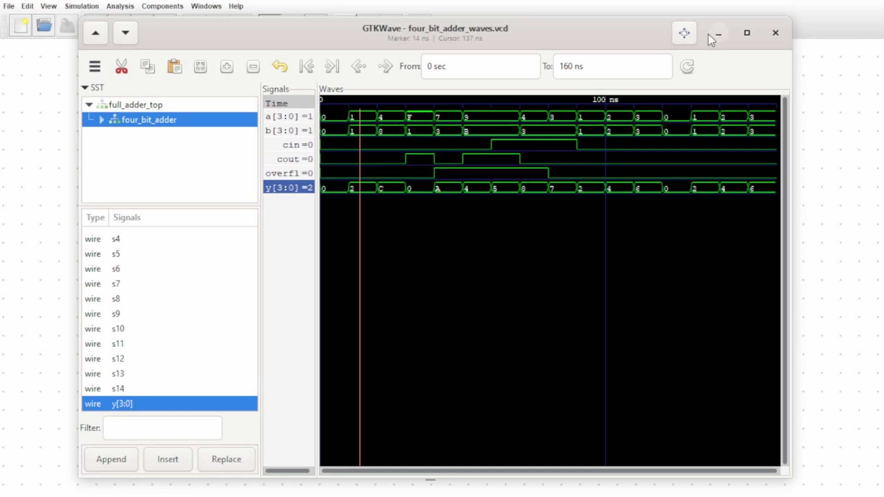
click(390, 119)
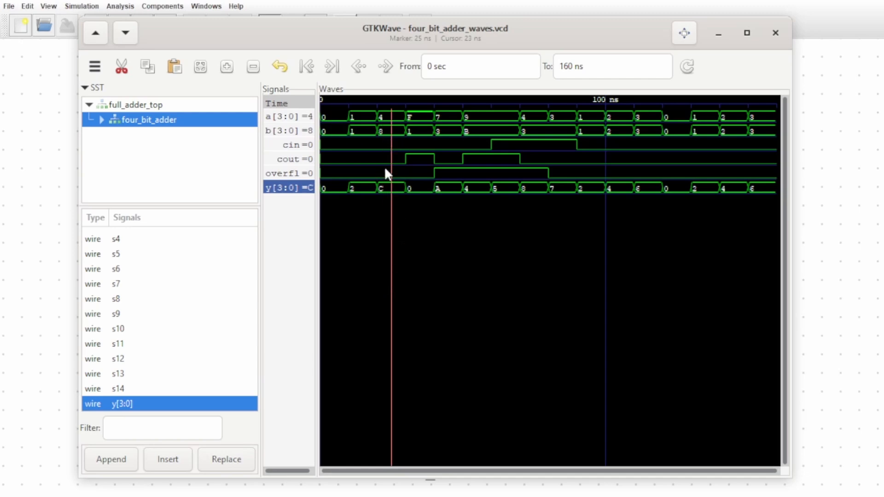
click(420, 113)
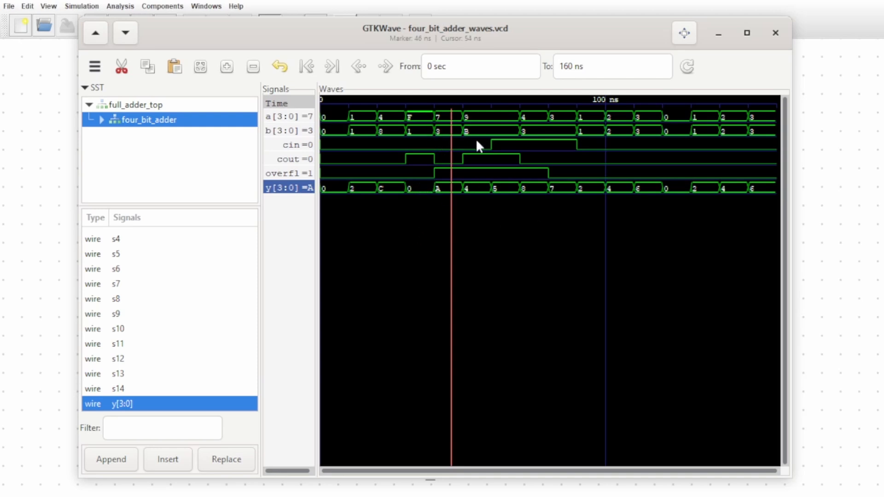
click(490, 115)
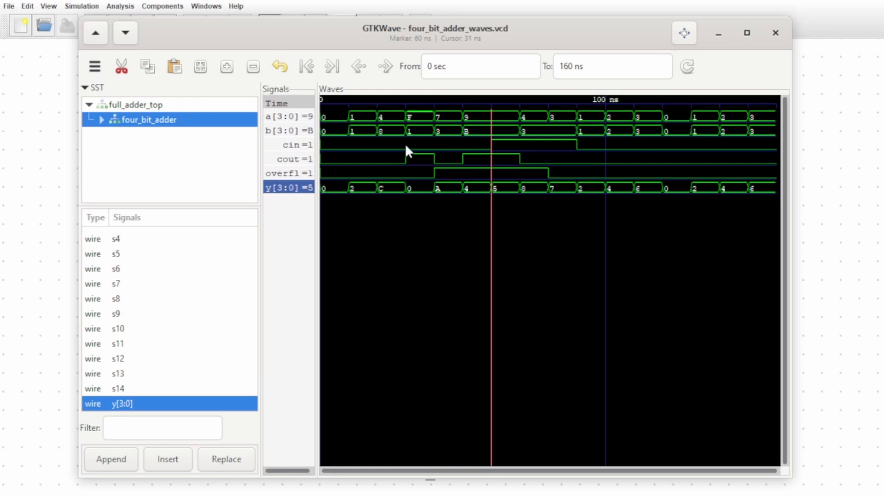
click(471, 117)
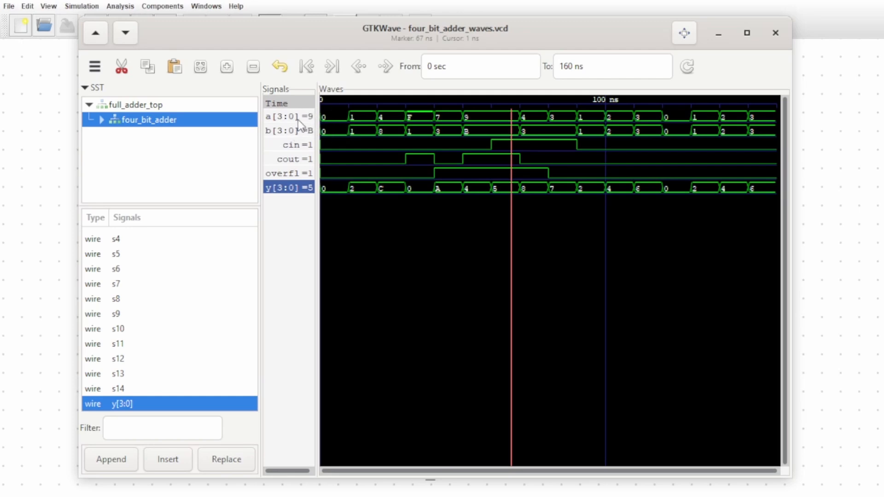
click(465, 116)
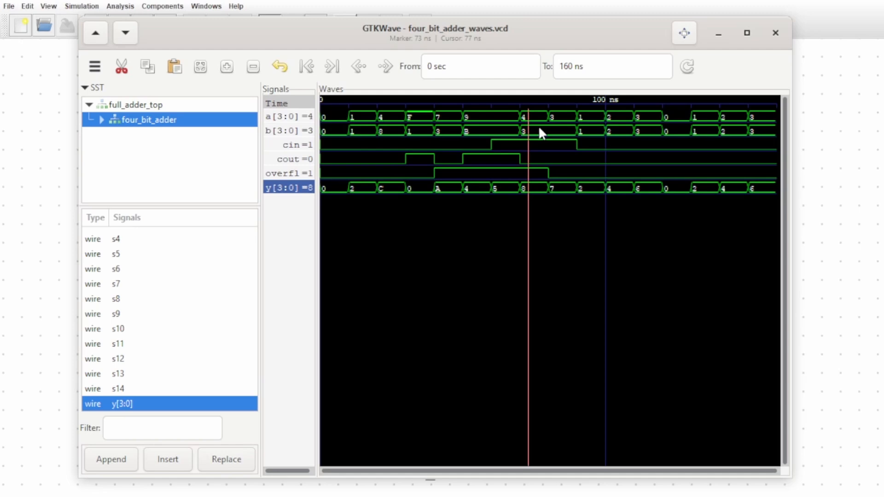
click(563, 121)
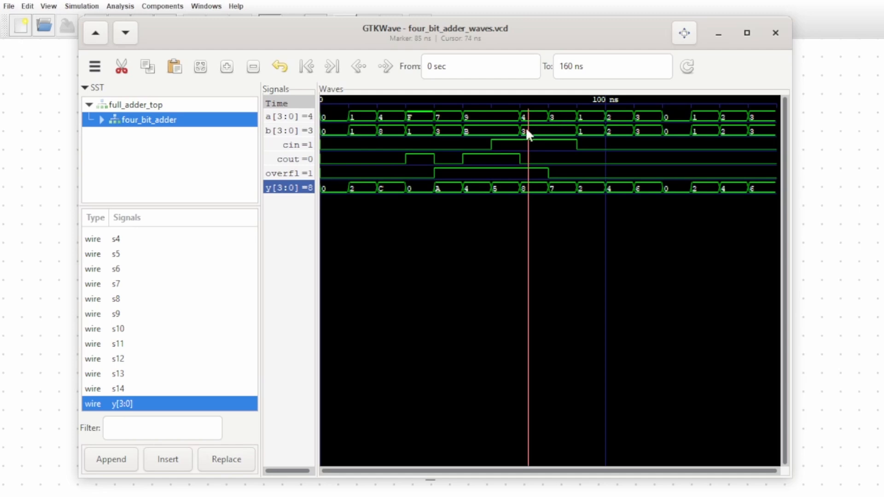